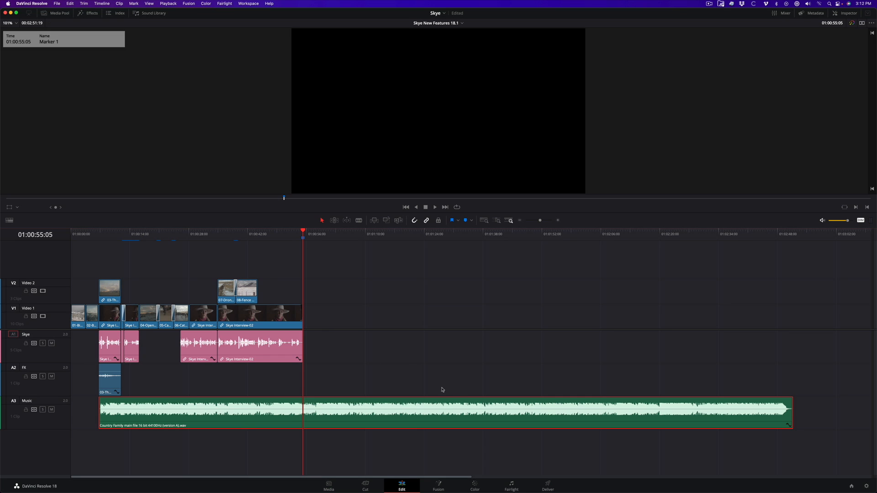
Step: Switch to the Fairlight page, reduce the audio track heights and place the playhead at 001|02|01
left_click(512, 485)
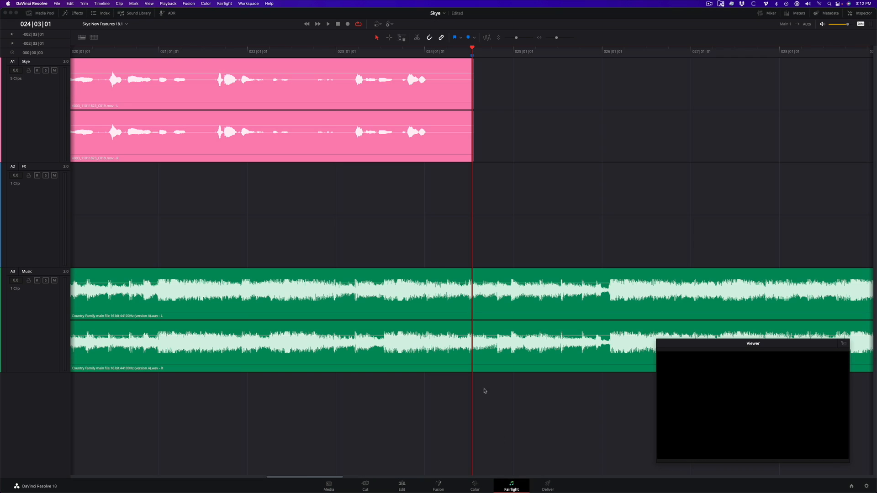
scroll(365, 226, "down", 5)
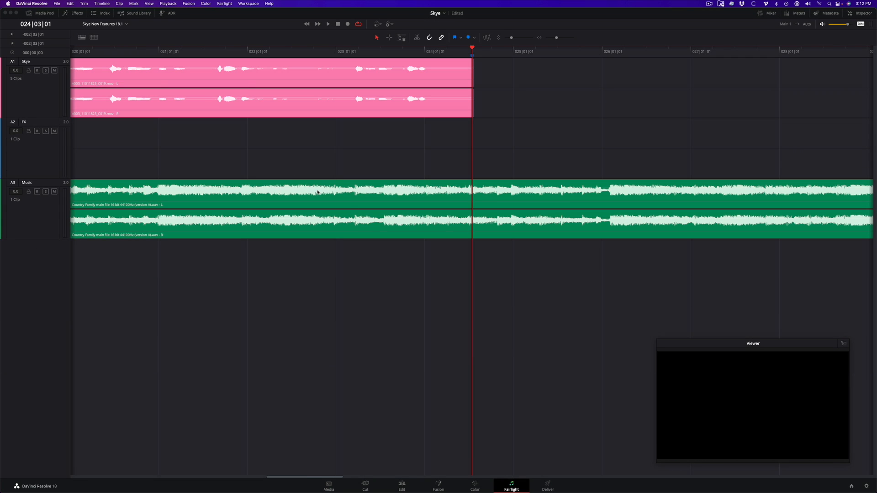
key("Home")
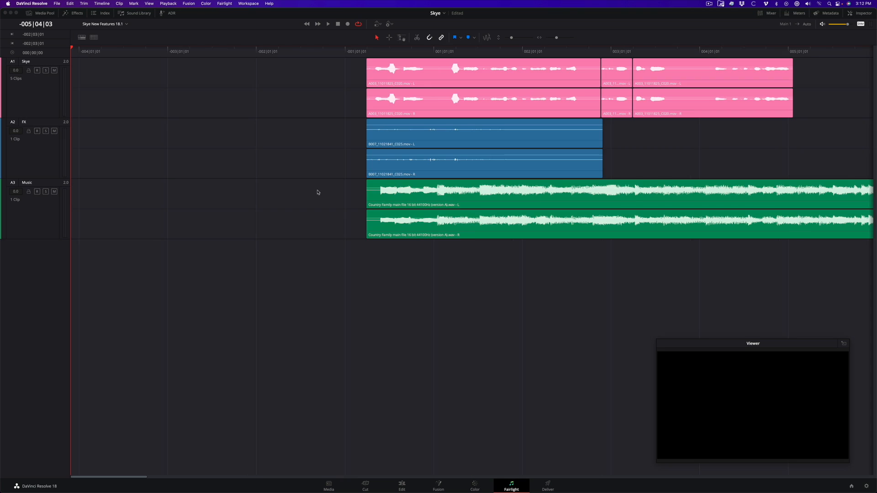
left_click(438, 52)
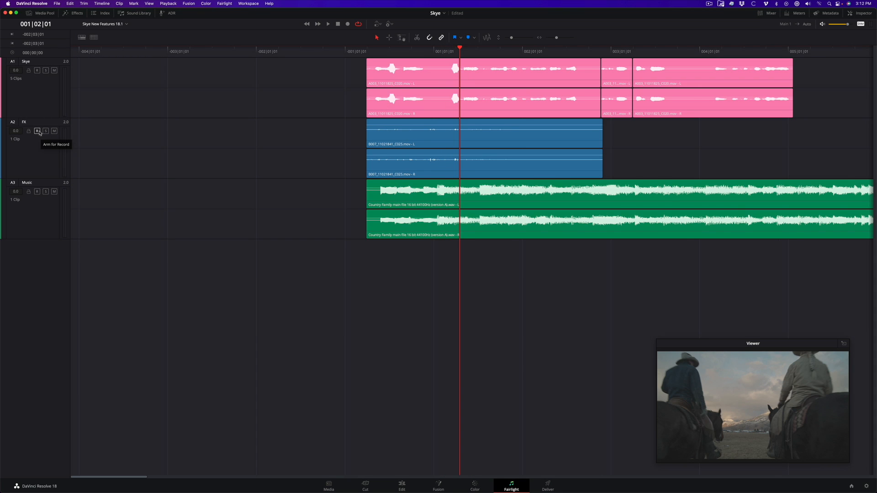
Step: Hide tracks A1 Skye and A2 FX through the track index and increase the height of the Music track
left_click(101, 13)
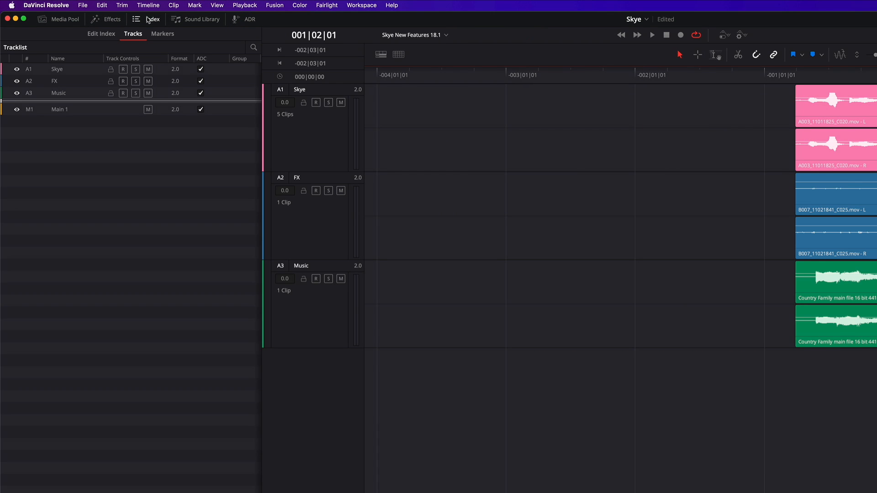
left_click(16, 69)
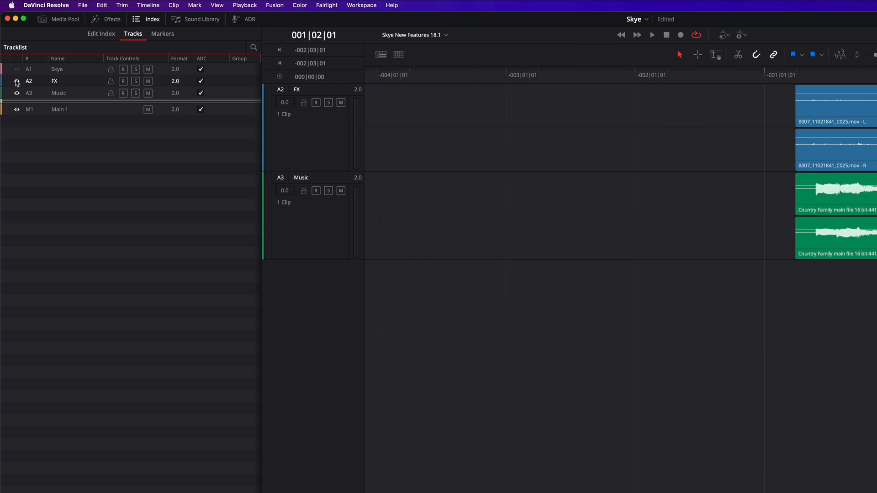
left_click(16, 82)
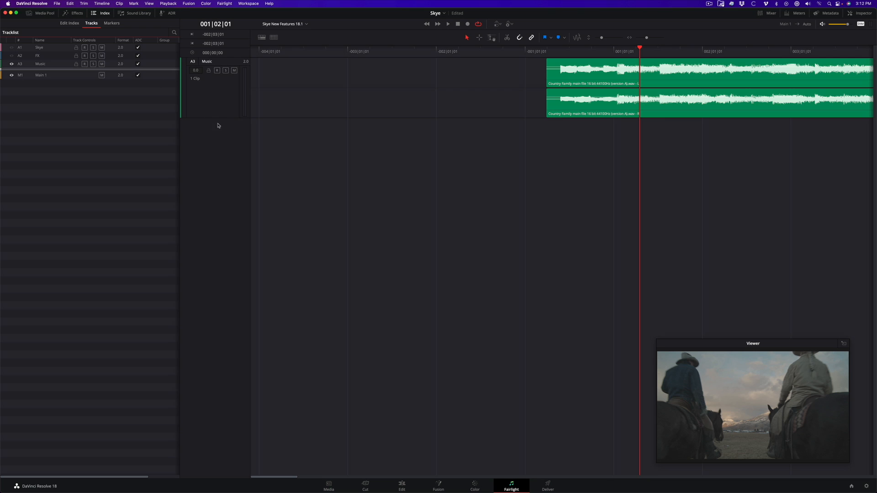
left_click_drag(219, 117, 209, 168)
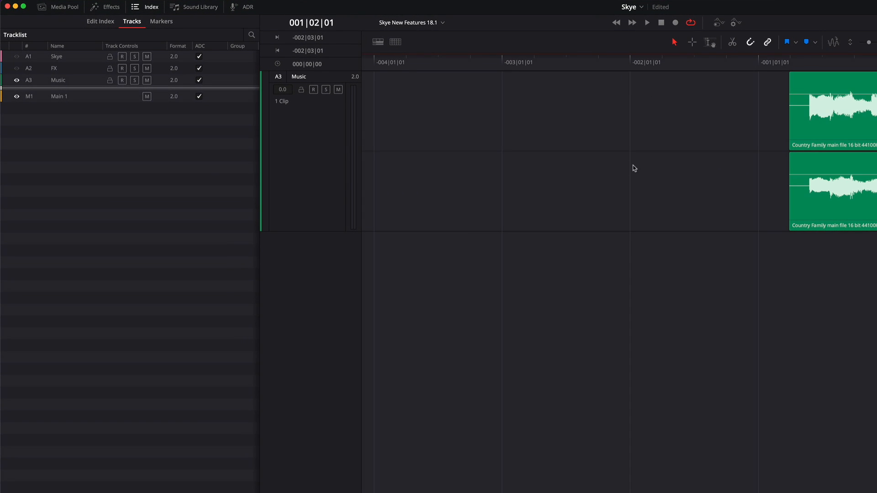
Step: Turn on the edit grid and set the time scale to timecode with a resolution of 1 frame
left_click(396, 42)
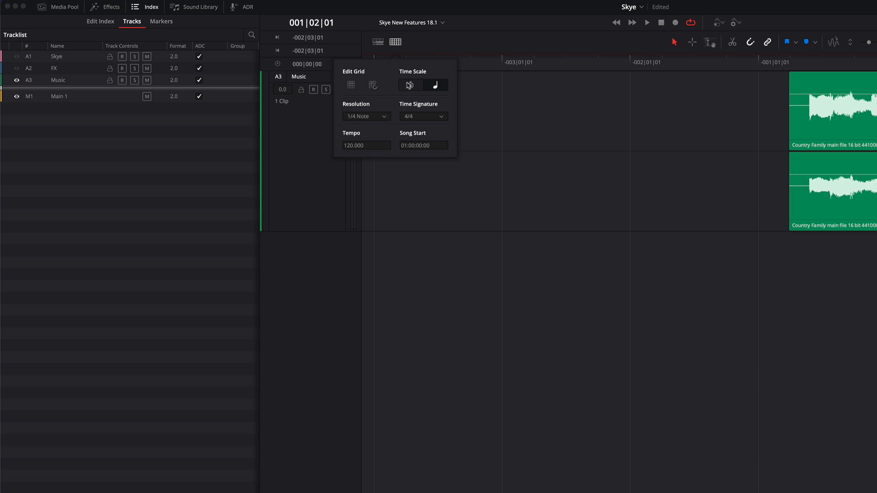
left_click(410, 85)
left_click(432, 85)
left_click(350, 85)
left_click(411, 86)
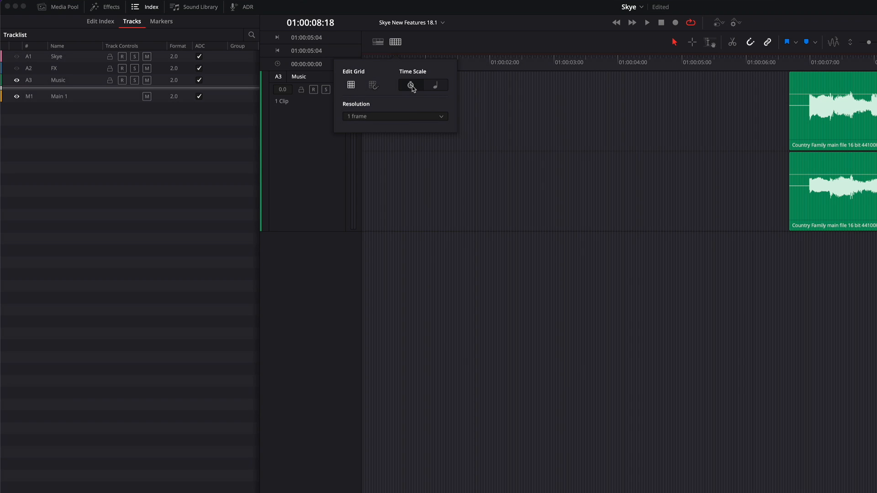
left_click(374, 115)
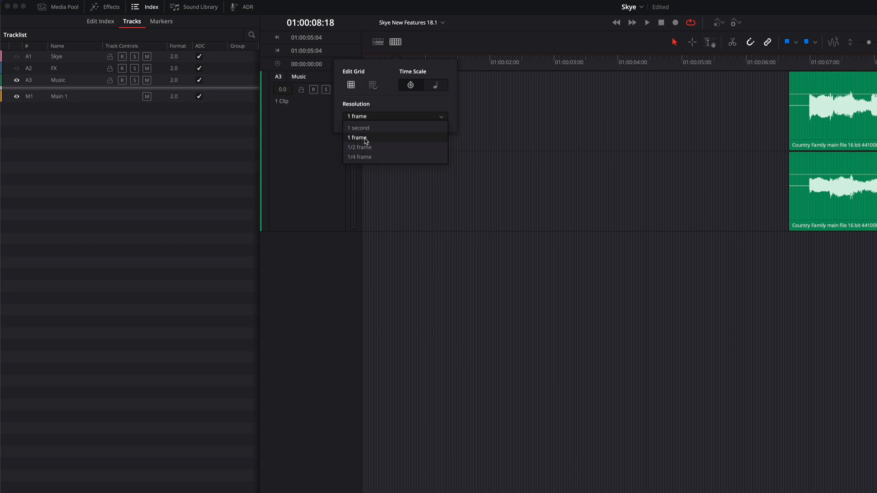
left_click(363, 138)
Step: Set the grid's time scale to bars and beats with 1/4 Note resolution, and enable snapping to the grid
left_click(436, 86)
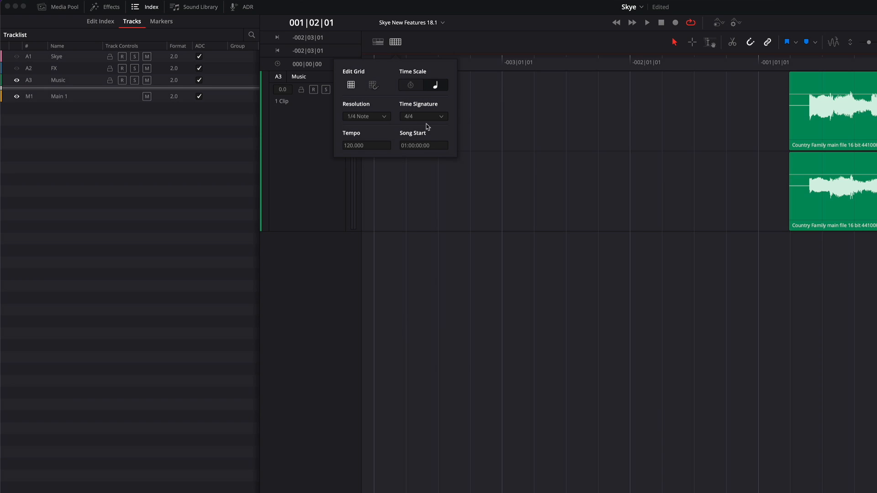
left_click(378, 118)
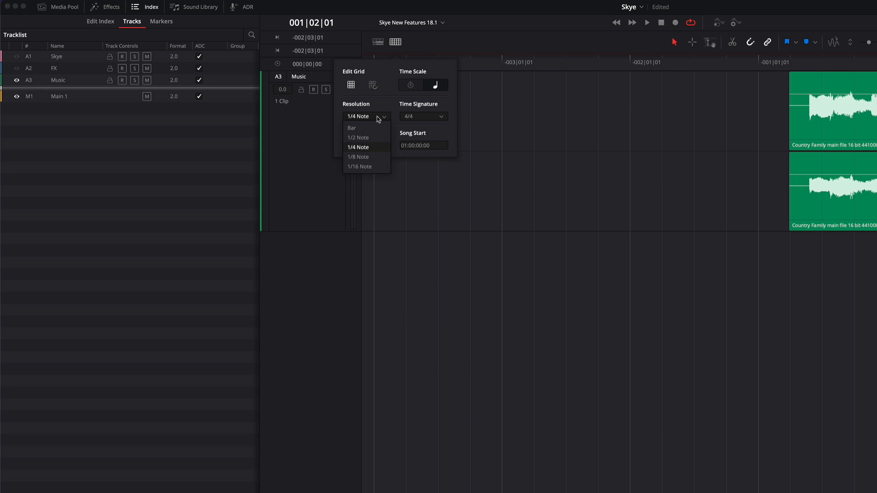
left_click(367, 149)
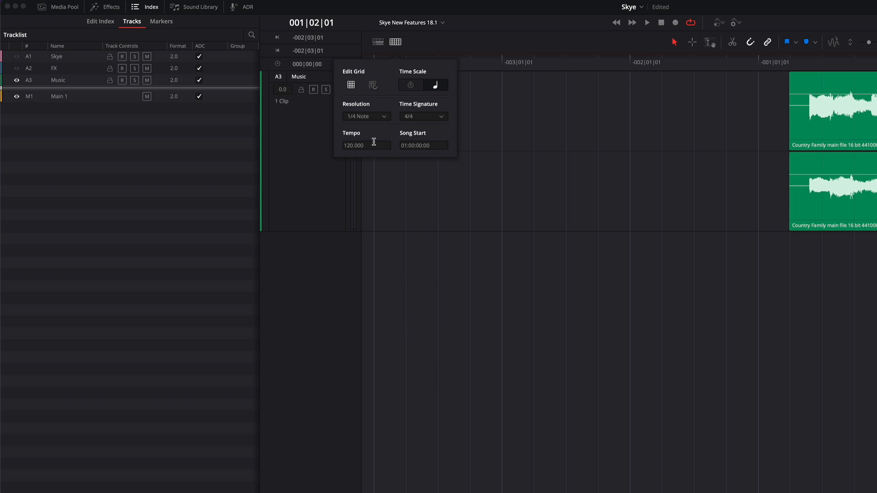
left_click(373, 86)
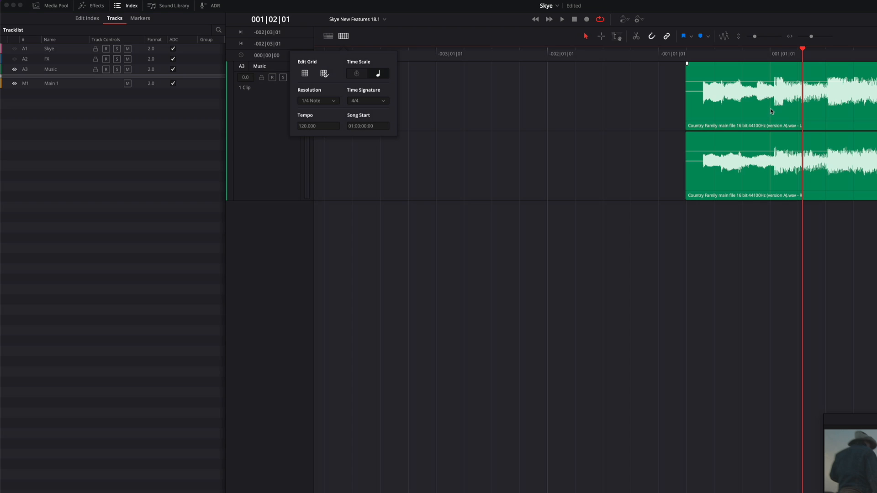
Step: Move the music clip earlier so it starts at bar -001|01|01 and save the project
left_click(771, 110)
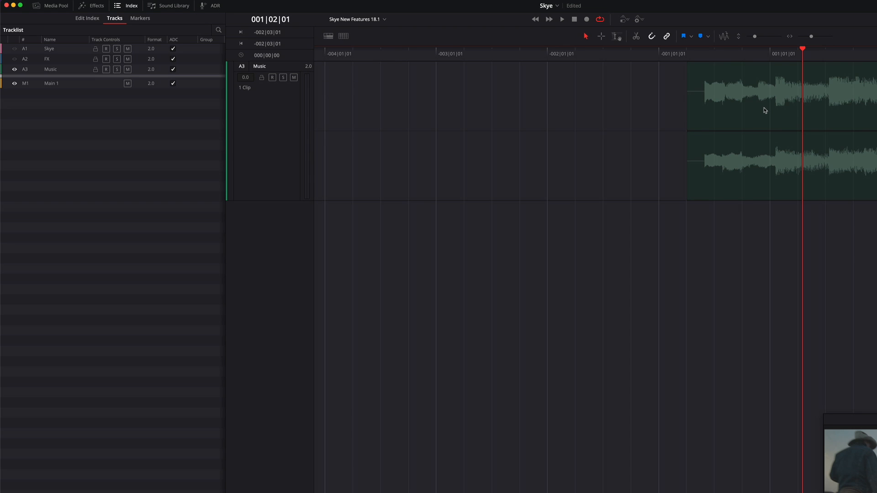
left_click_drag(765, 110, 712, 110)
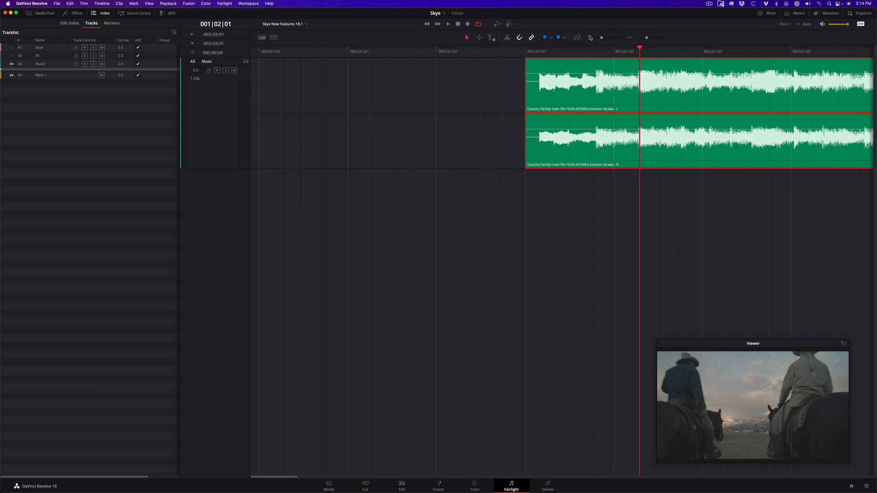
key("super+s")
Step: Place the playhead near the music clip's start at -001|01|02 and turn on transient detection for the Music track
left_click_drag(618, 51, 536, 66)
left_click_drag(436, 51, 537, 53)
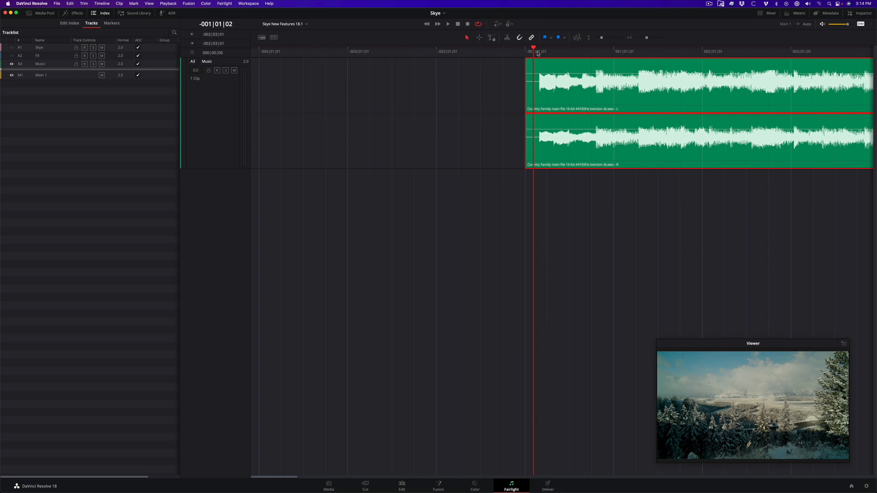
left_click(577, 38)
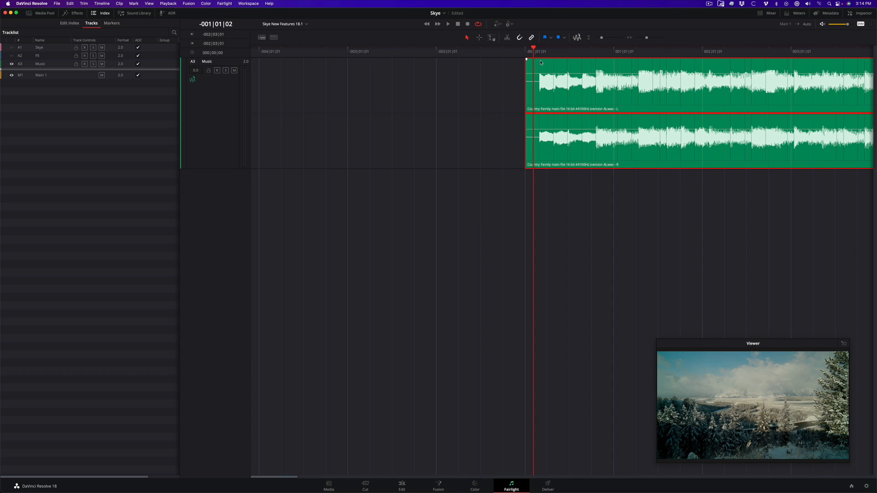
left_click(192, 80)
Step: Split the music clip at its first transient, at -001|01|03, and delete the silent piece before it
key("space")
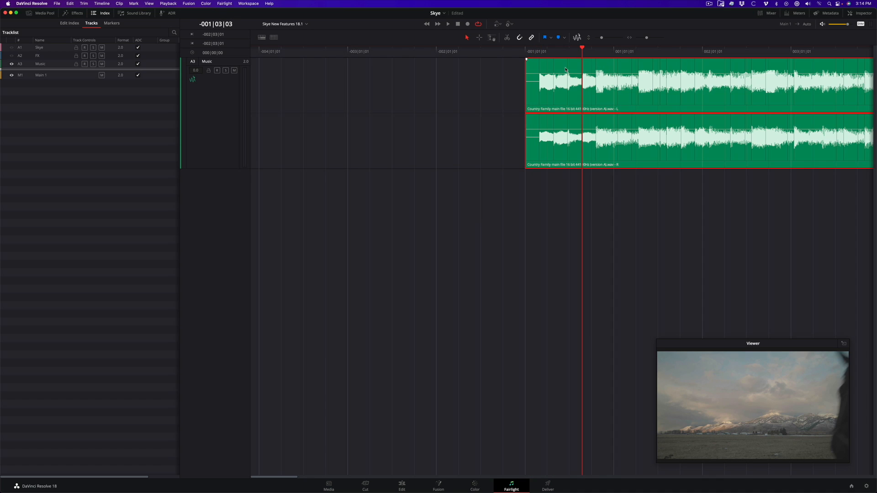
key("j")
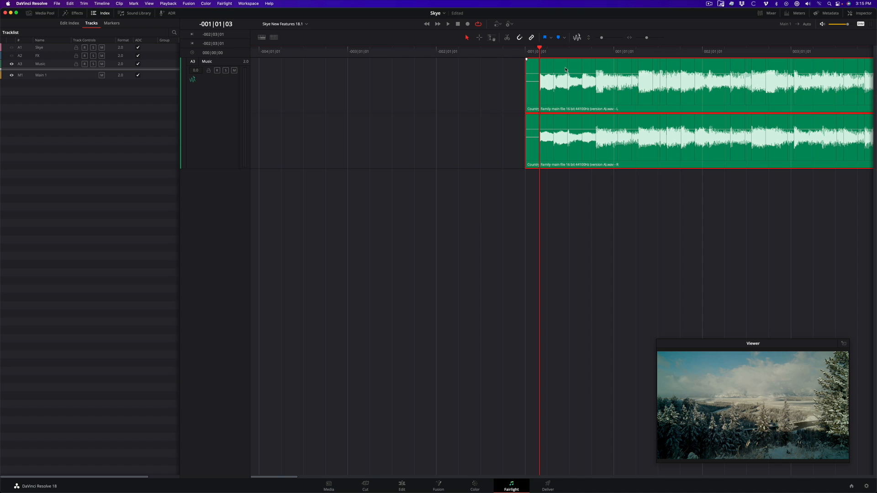
key("super+b")
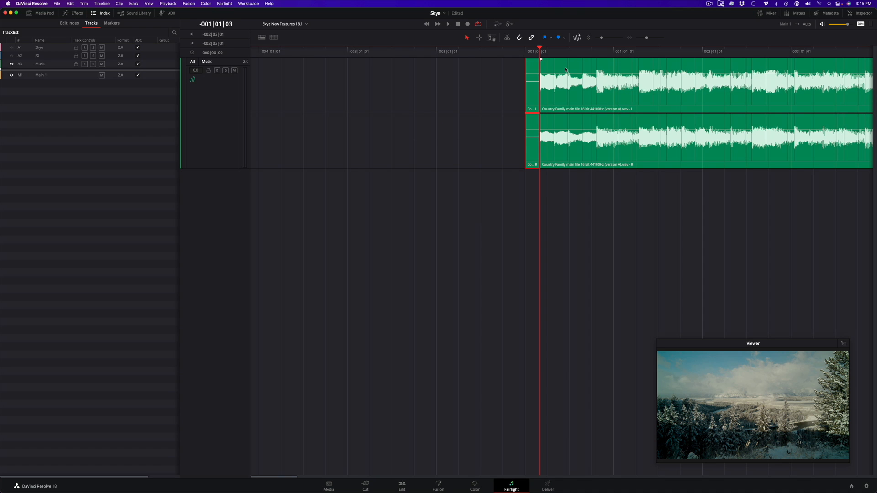
key("Delete")
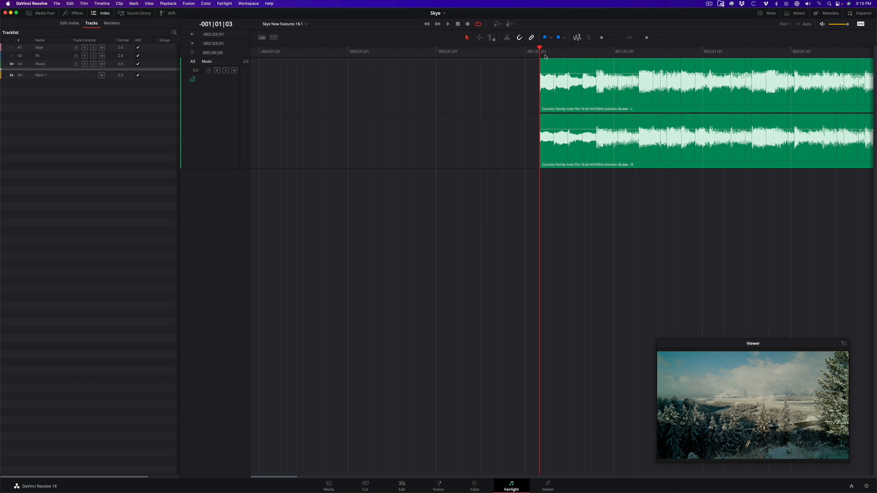
Step: Play the trimmed music, solo the Music track with transient detection off, and snap the clip's start to bar -001|01|01
key("space")
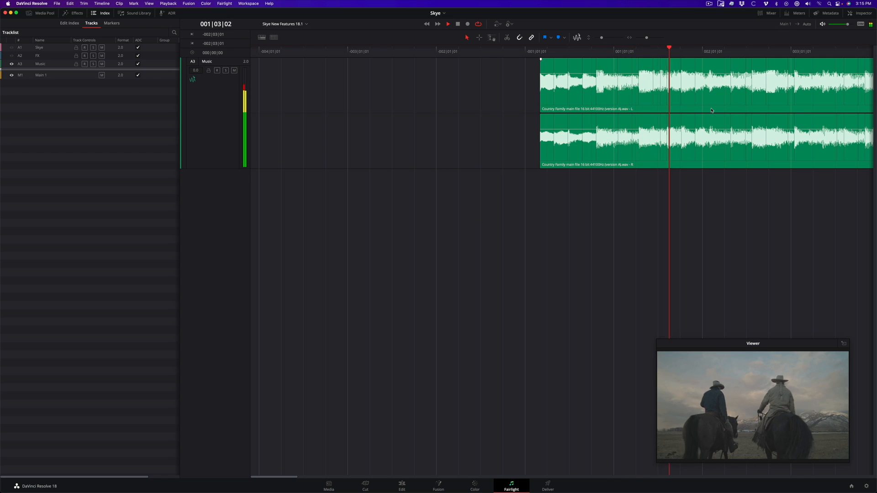
key("space")
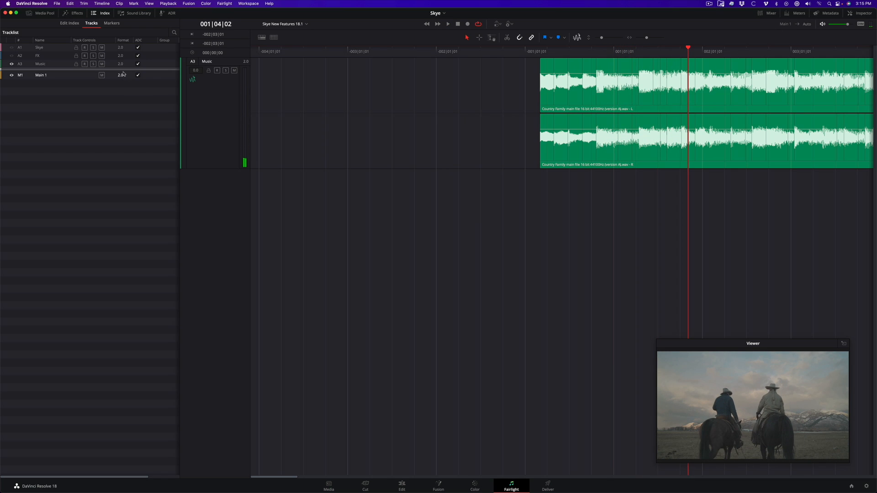
left_click(94, 65)
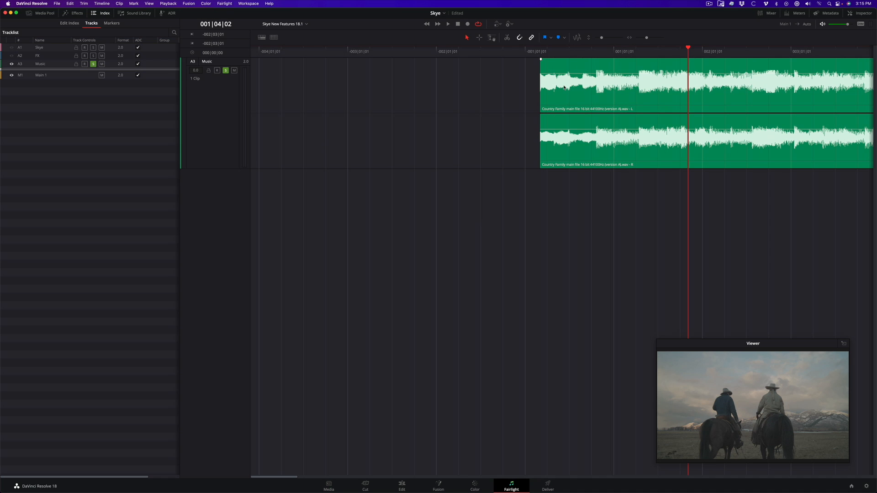
left_click_drag(620, 69, 599, 74)
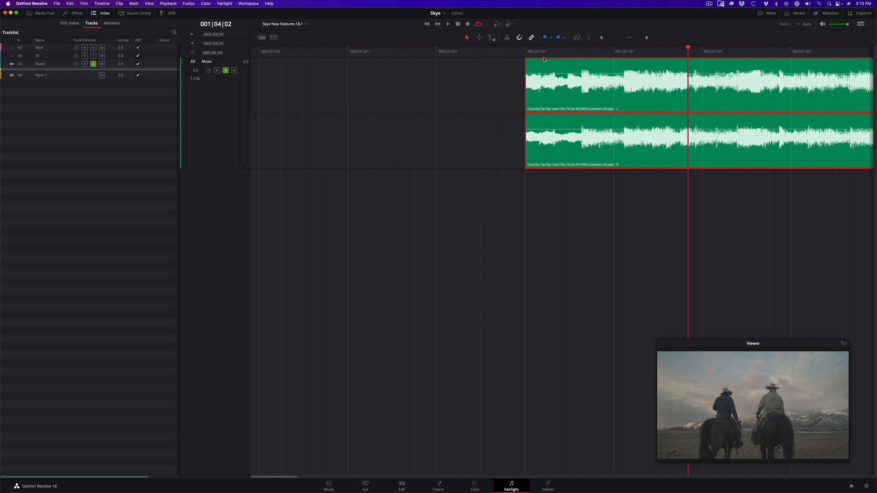
Step: Audition the music against the picture, moving the clip one beat later to start at -001|02|01
left_click(548, 52)
key("space")
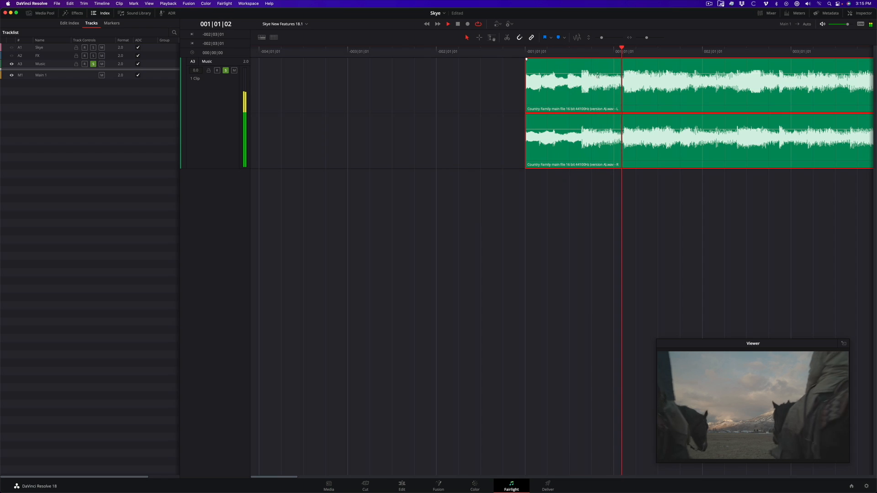
key("space")
left_click(589, 52)
left_click_drag(585, 51, 595, 73)
key("space")
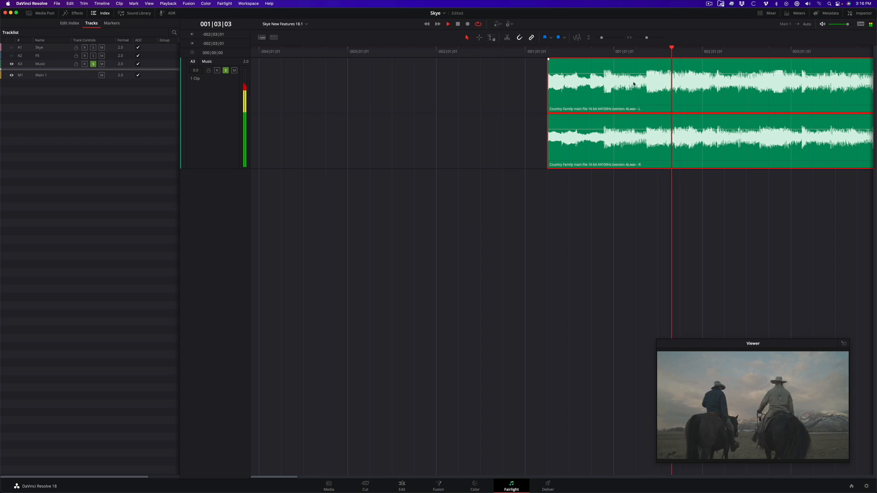
key("space")
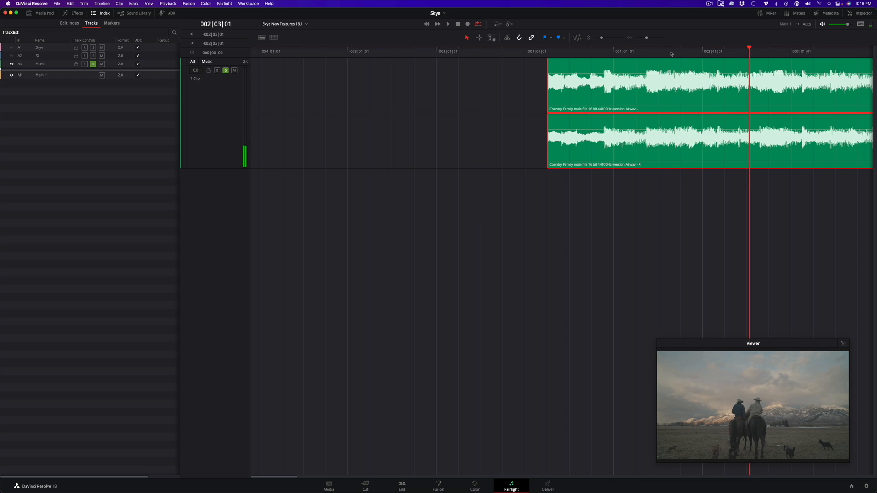
Step: Play the music from the clip's start and mark an in point at -001|04|03 and an out point at 004|04|01
key("super+minus")
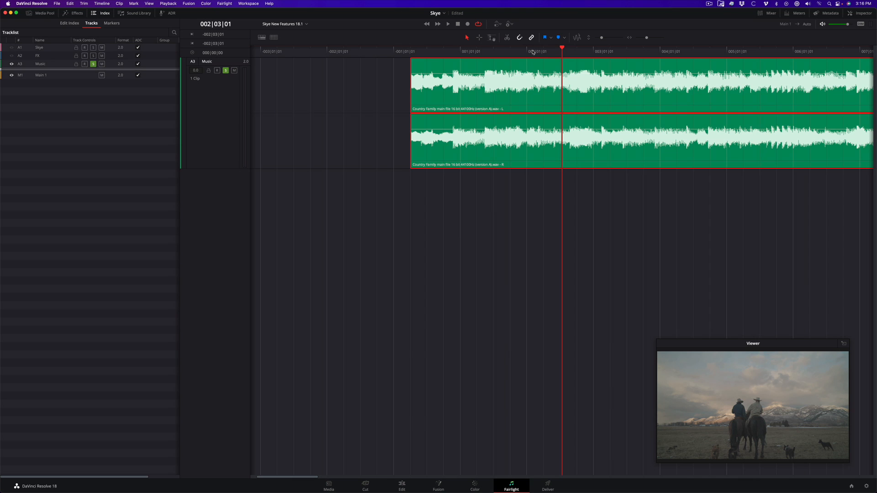
left_click(533, 52)
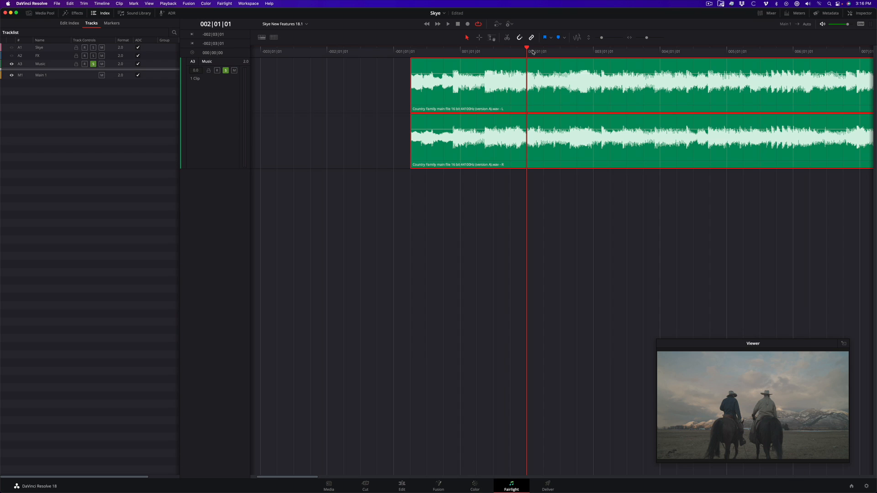
key("Up")
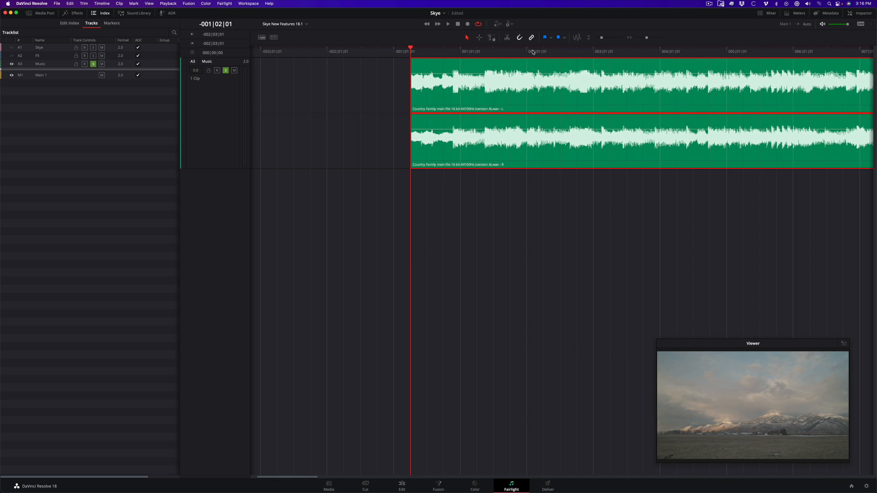
key("space")
key("i")
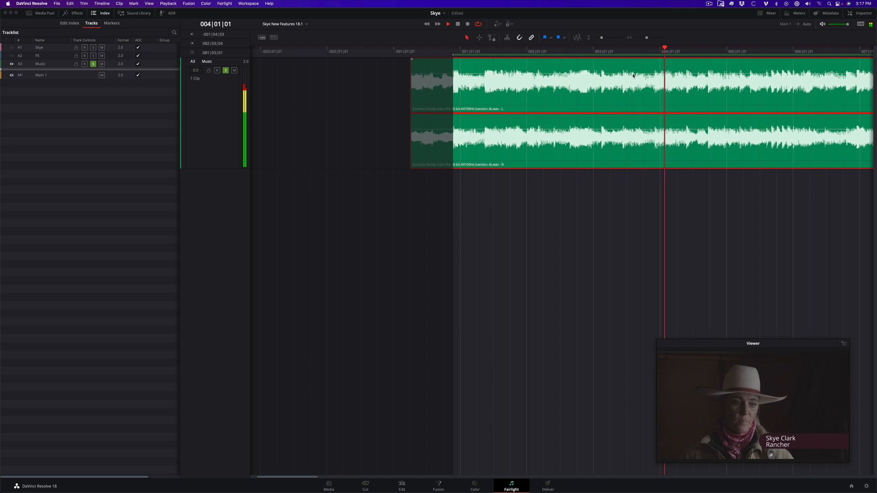
key("o")
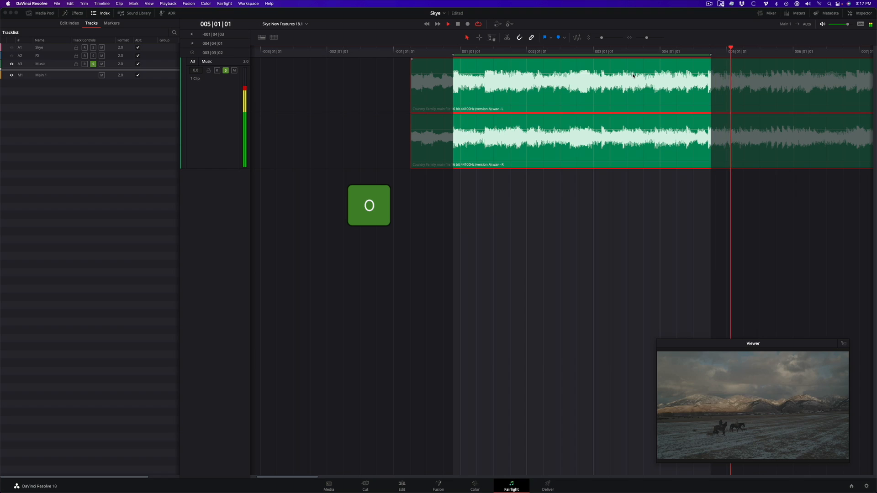
Step: Stop playback and set the tempo grid from the marked range as 4 bars, with the song start at the in point
key("space")
left_click(558, 51)
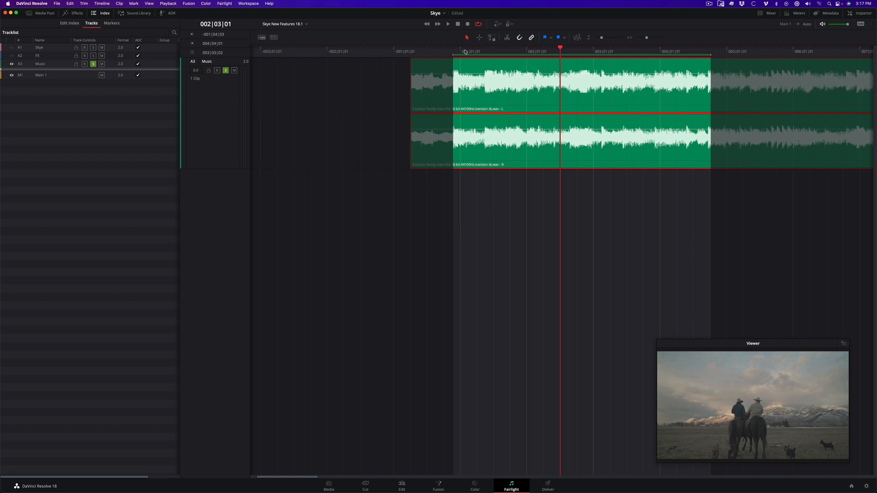
key("shift+i")
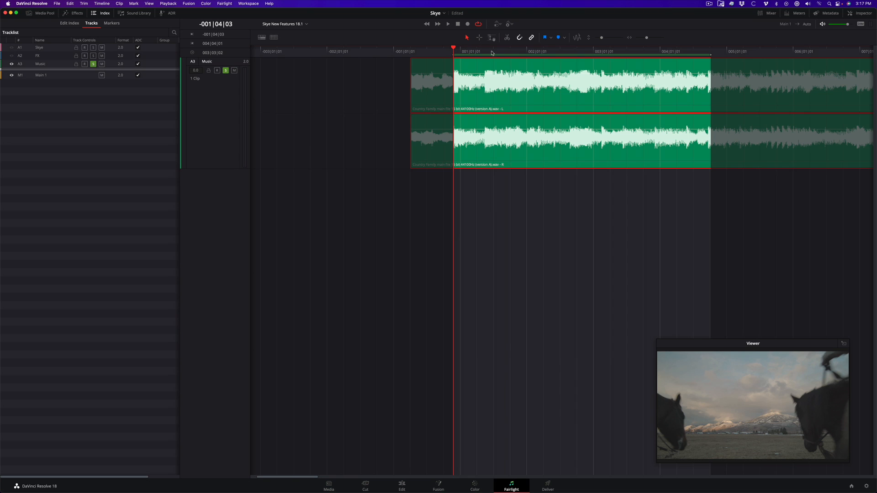
right_click(507, 51)
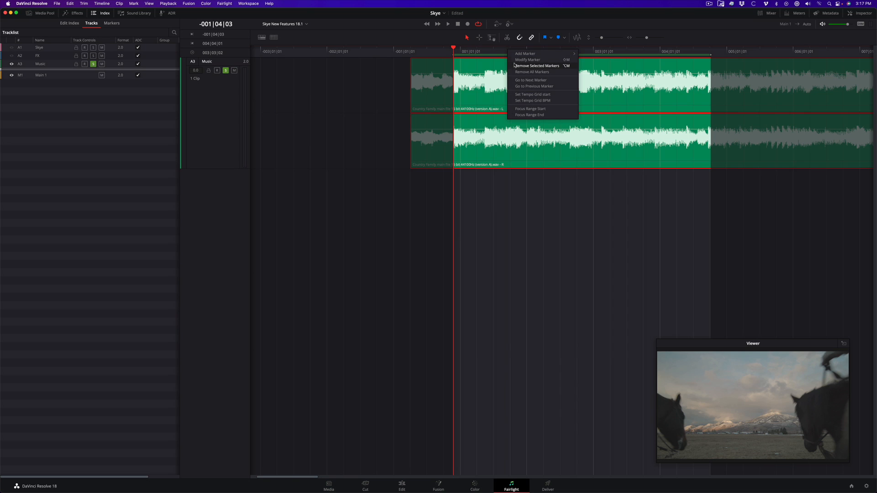
left_click(541, 103)
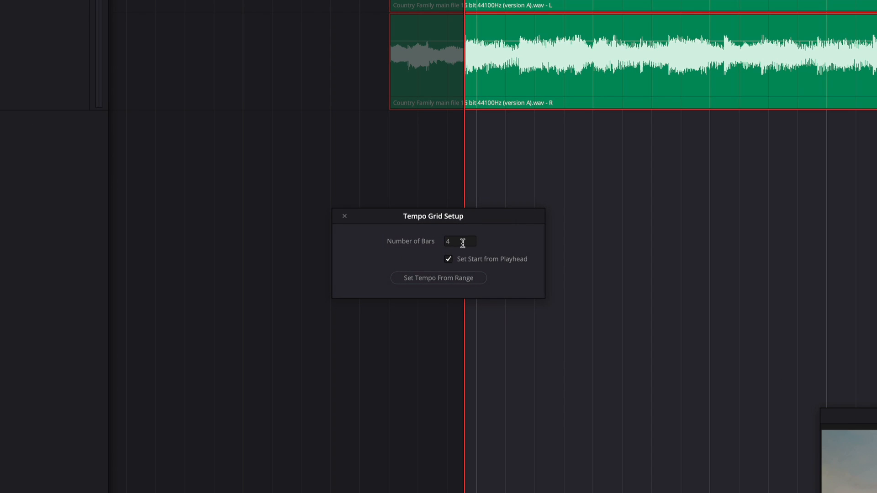
left_click(462, 244)
left_click(432, 278)
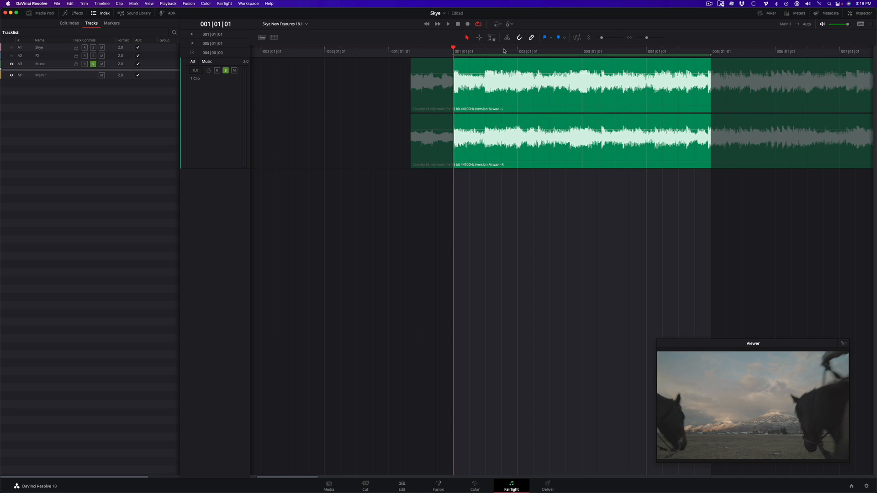
Step: Split the music clip at the in point 001|01|01 and out point 005|01|01, and delete the piece after the out point
key("ctrl+b")
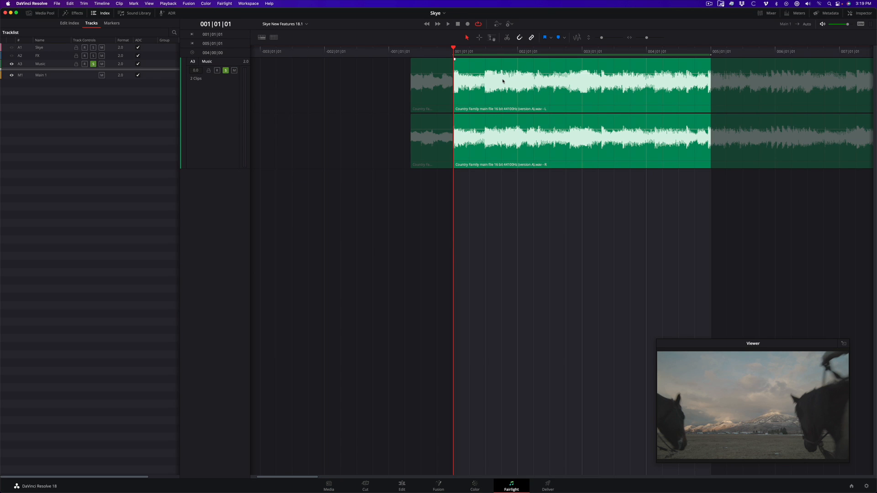
key("shift+o")
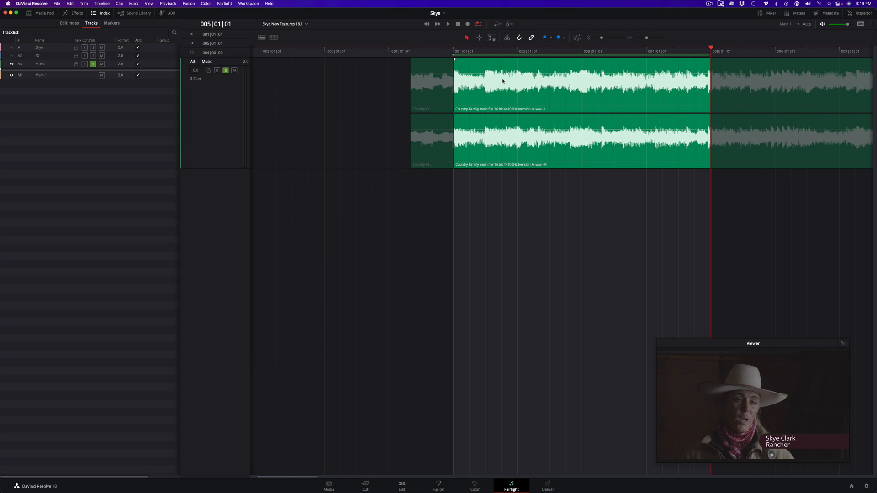
key("super+b")
left_click_drag(710, 50, 626, 51)
left_click(614, 92)
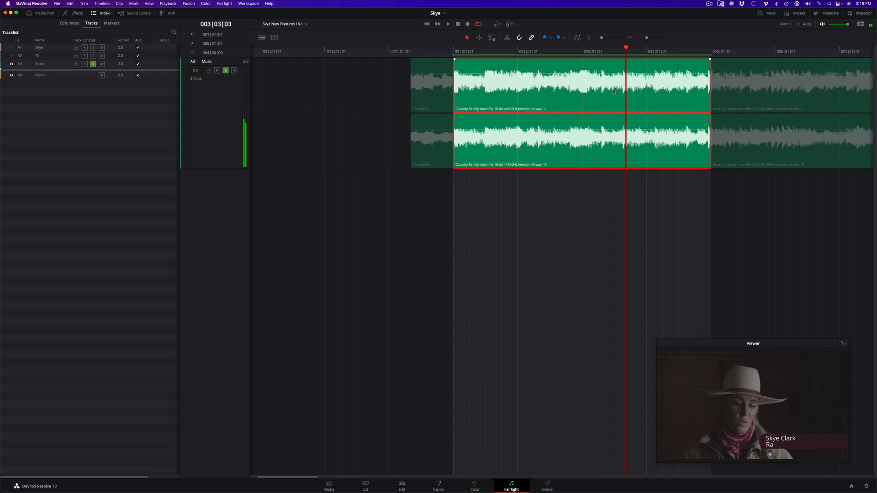
left_click(757, 92)
key("Delete")
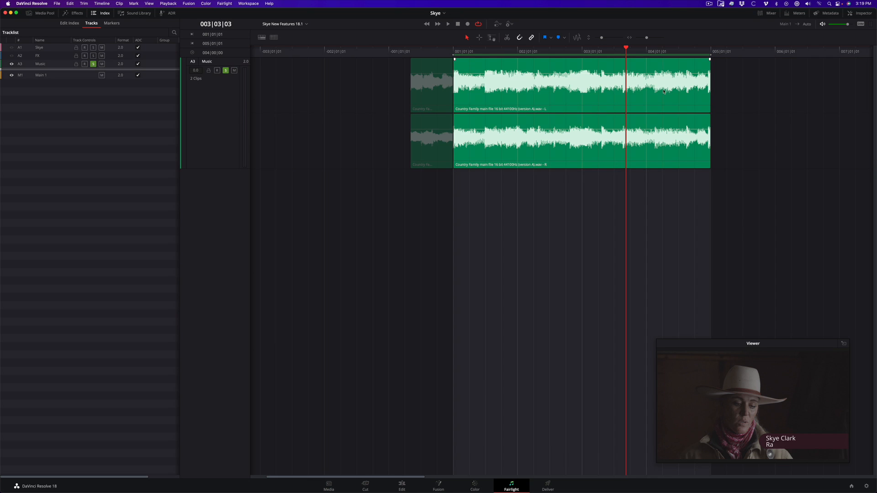
Step: Clear the in and out range, and paste a copy of the four-bar music clip at 005|01|01
left_click(572, 48)
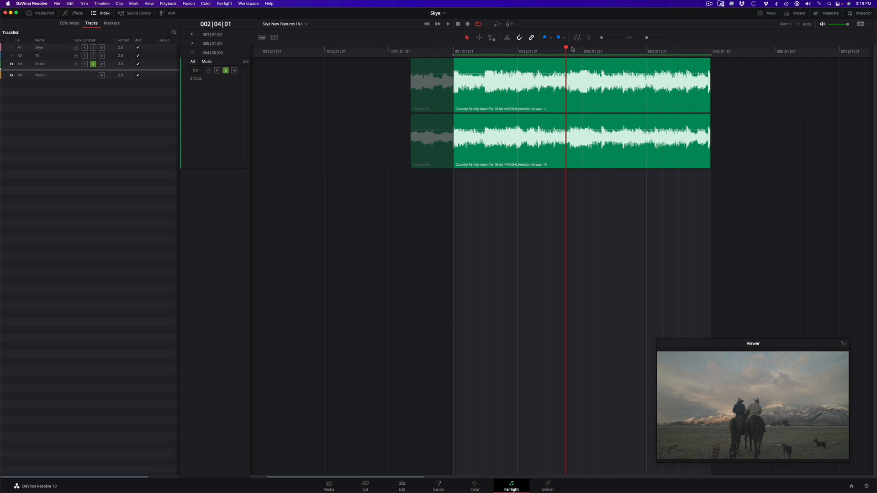
key("alt+x")
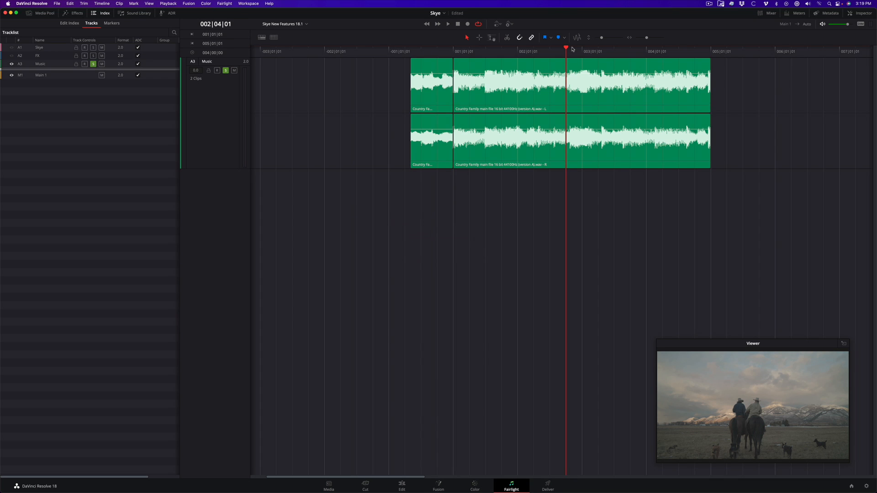
key("Home")
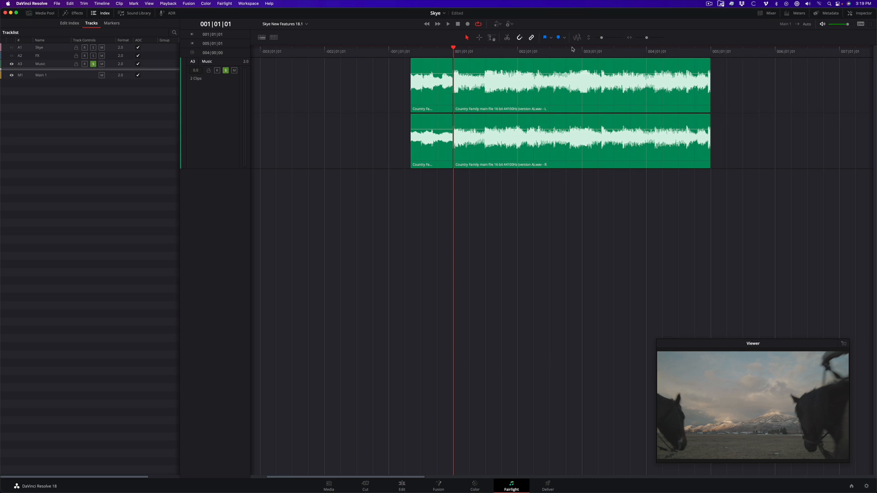
left_click(481, 65)
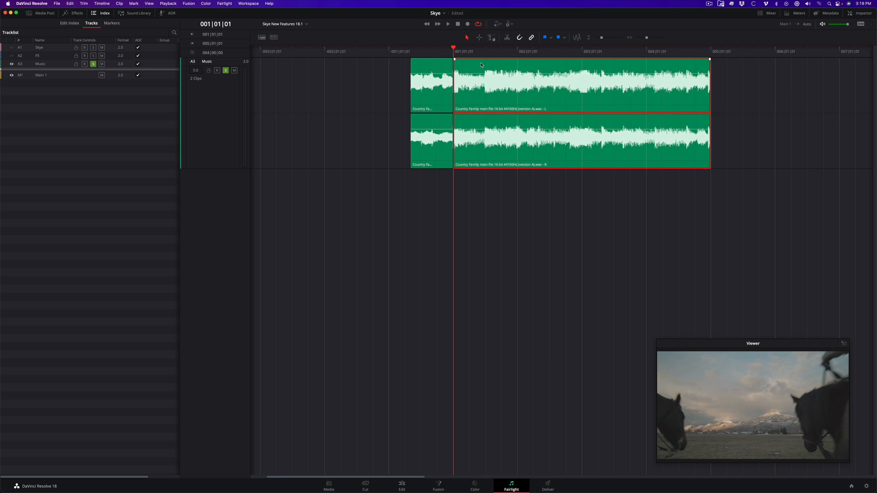
key("super+c")
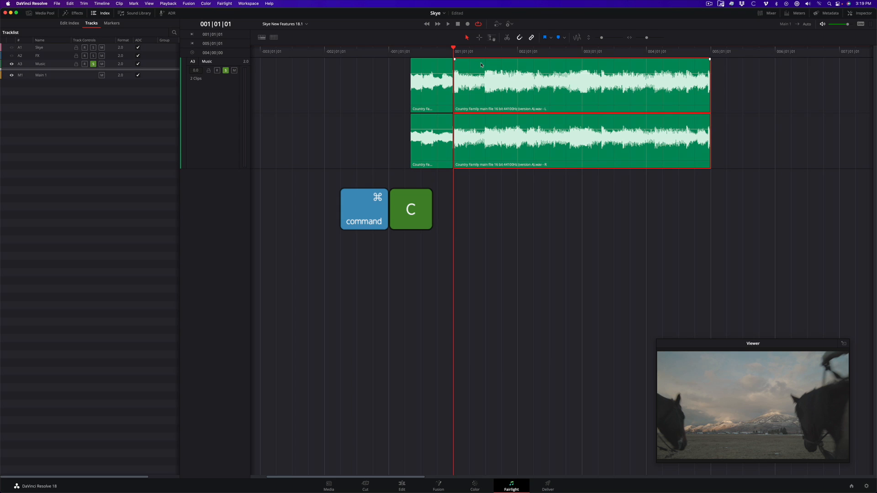
key("super+v")
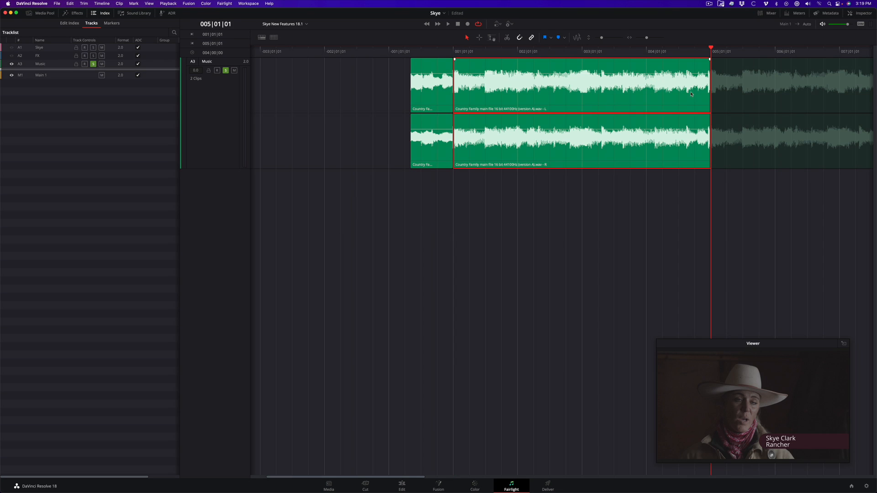
key("super+v")
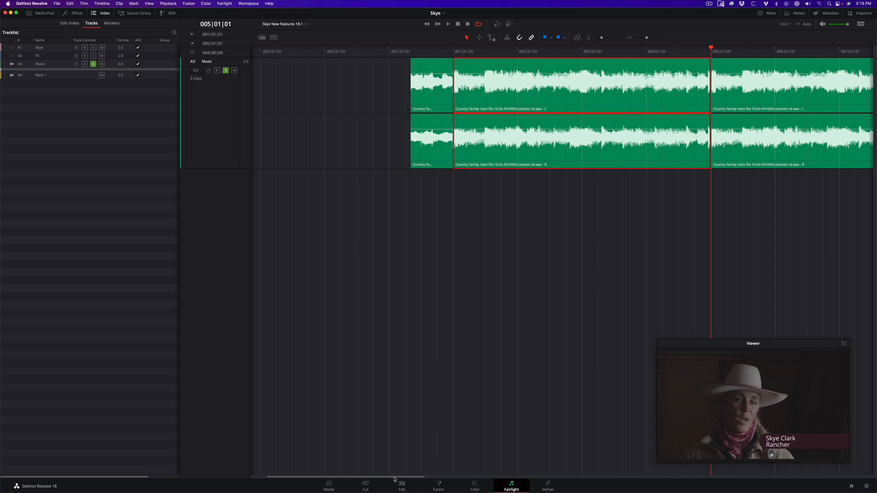
Step: Paste another copy of the four-bar music clip at 009|01|01, directly after the previous copy
left_click_drag(393, 480, 423, 482)
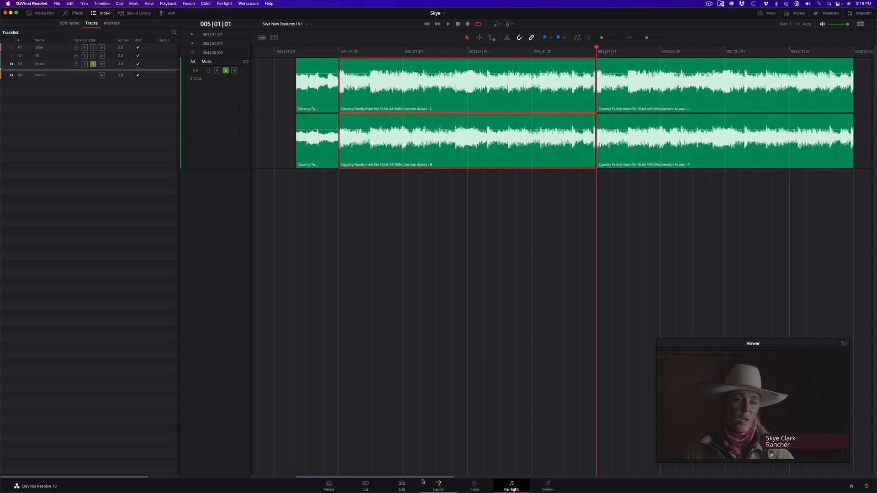
key("super+minus")
key("Down")
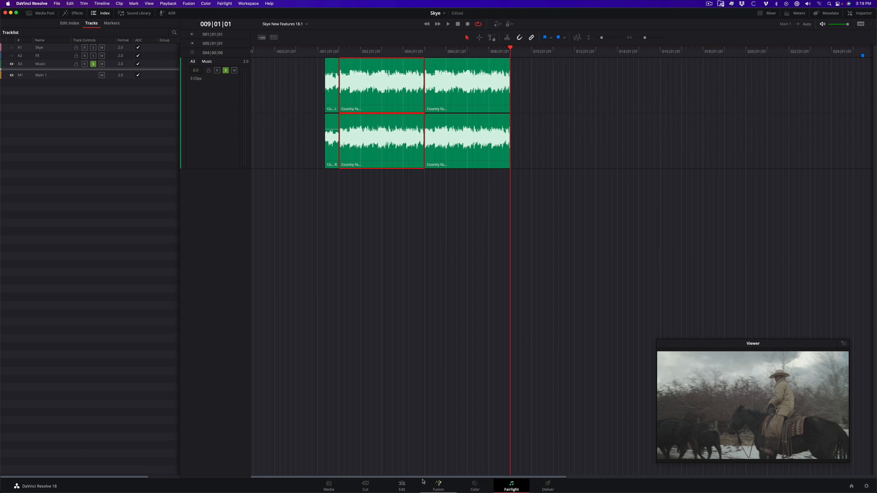
key("super+v")
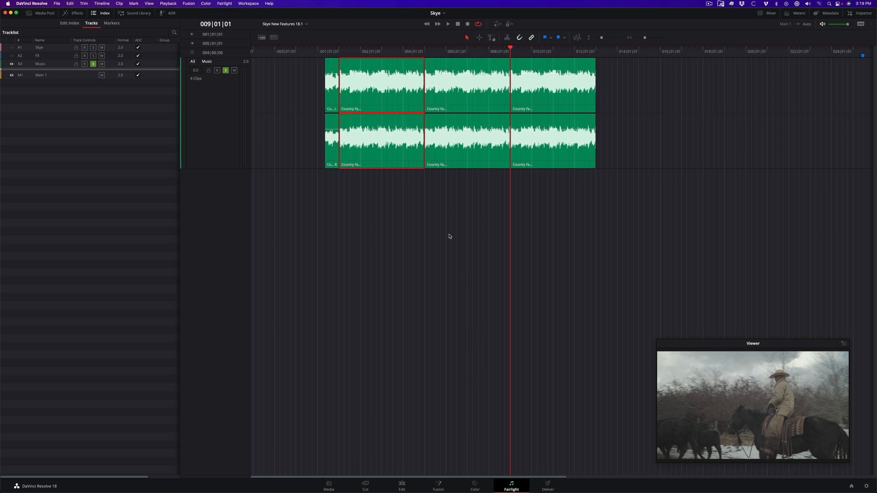
Step: Play the repeated music clips from 001|01|01 across both edit points to check the loops
left_click(478, 53)
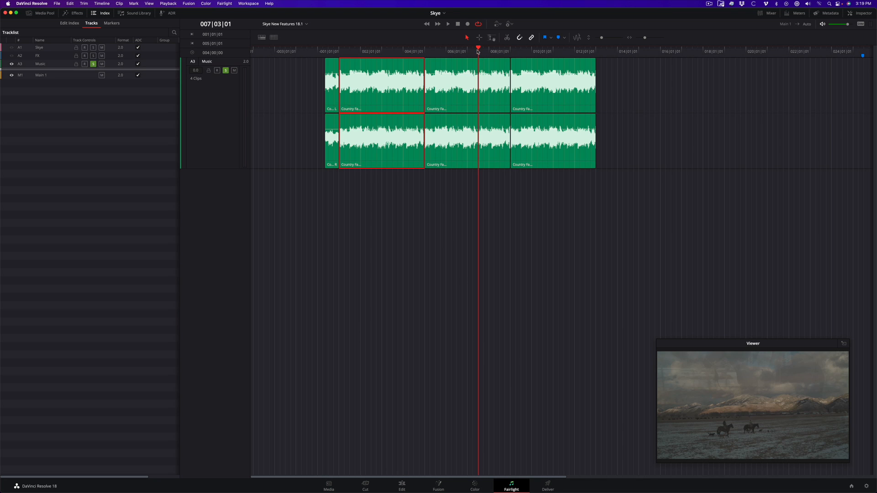
key("Home")
key("space")
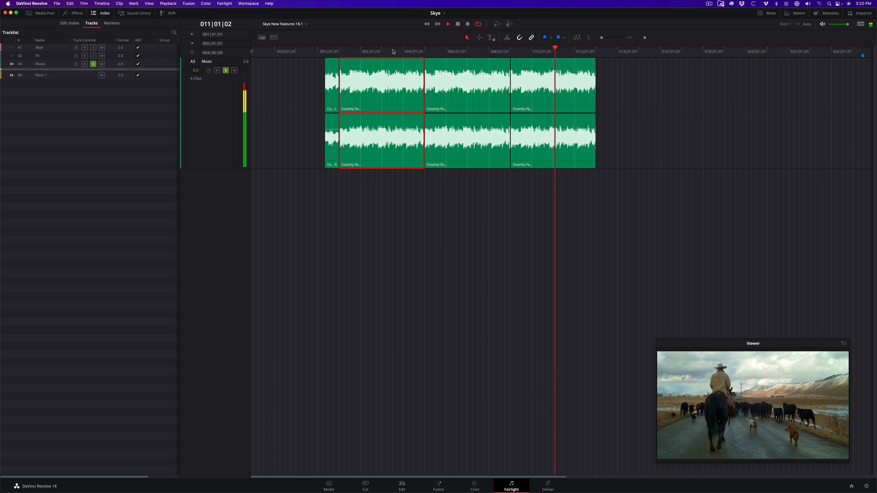
key("space")
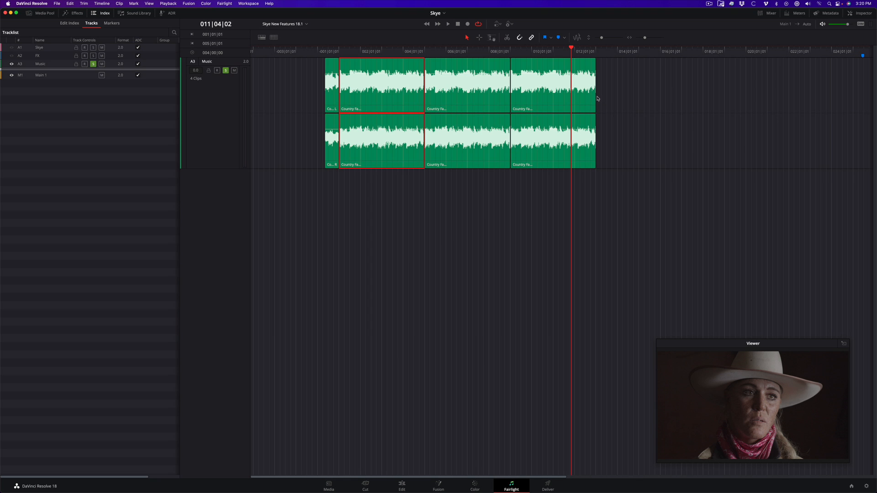
Step: Extend the last music clip's end past the blue marker, and delete the short piece before bar 001|01|01
left_click_drag(595, 95, 827, 97)
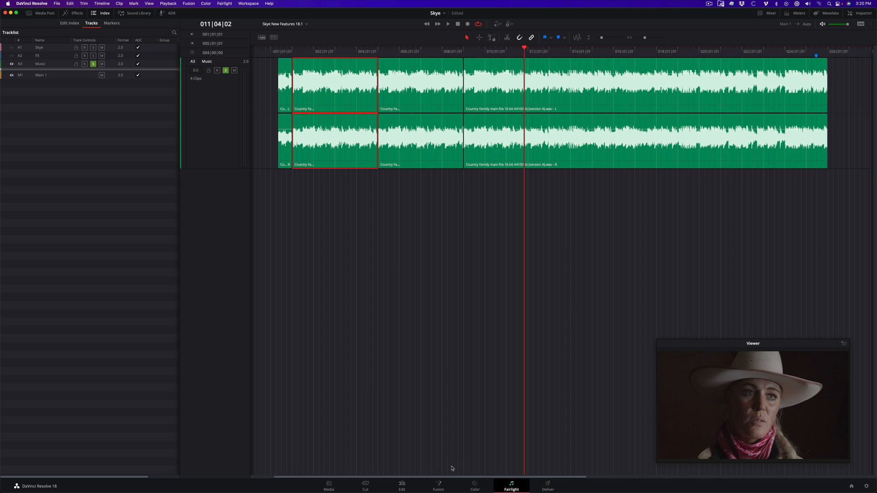
scroll(445, 475, "left", 5)
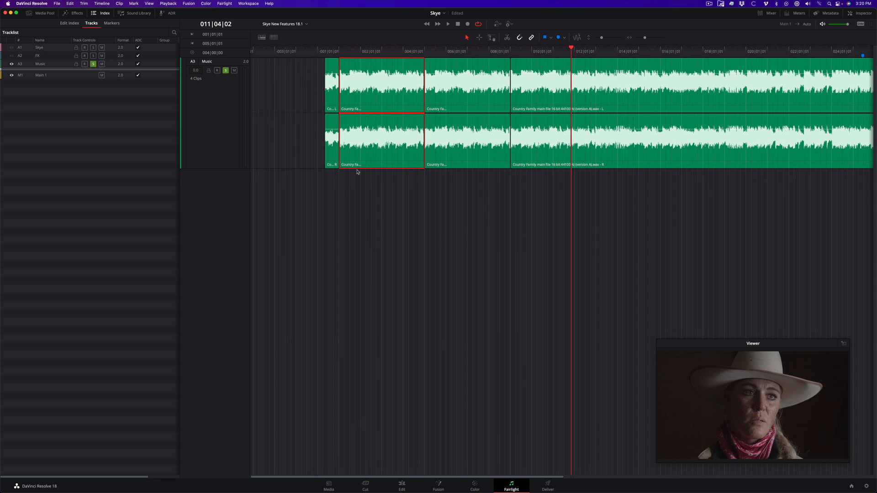
left_click(334, 51)
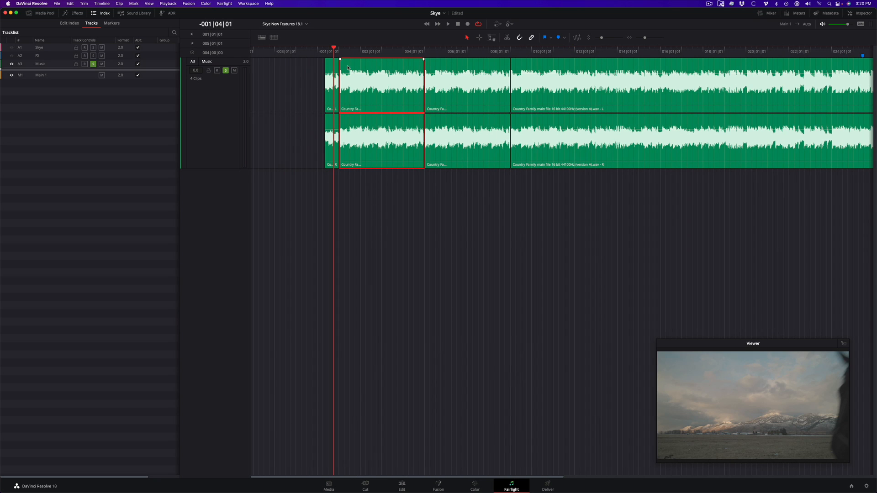
left_click(330, 71)
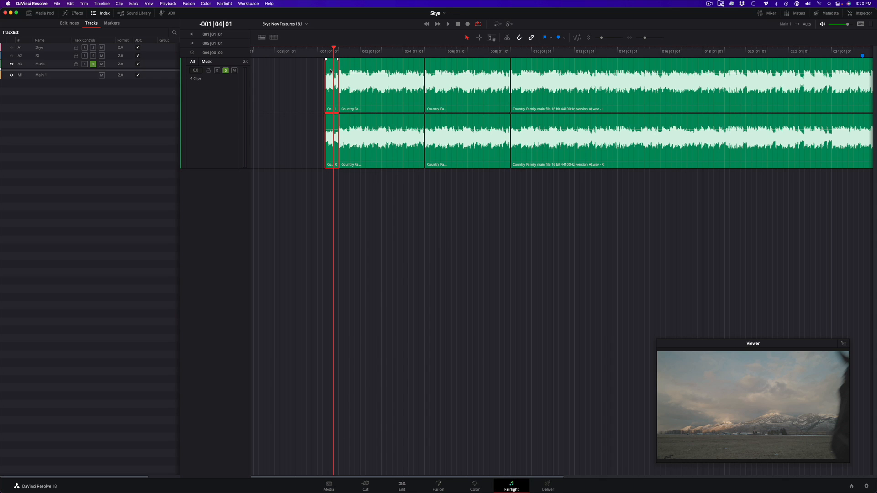
key("Delete")
Step: Select the three remaining music clips and move them earlier together so the first starts at -001|02|02
left_click_drag(792, 222, 370, 86)
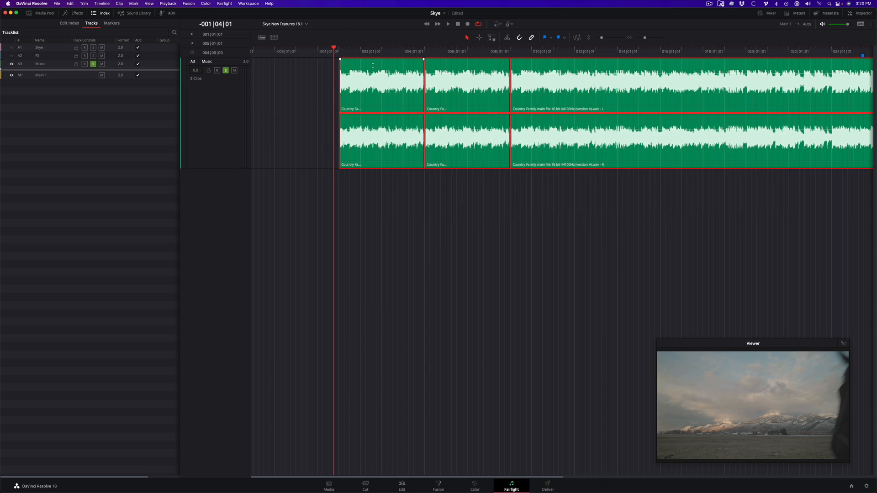
mouse_move(334, 51)
left_mouse_down()
mouse_move(308, 53)
mouse_move(325, 55)
left_mouse_up()
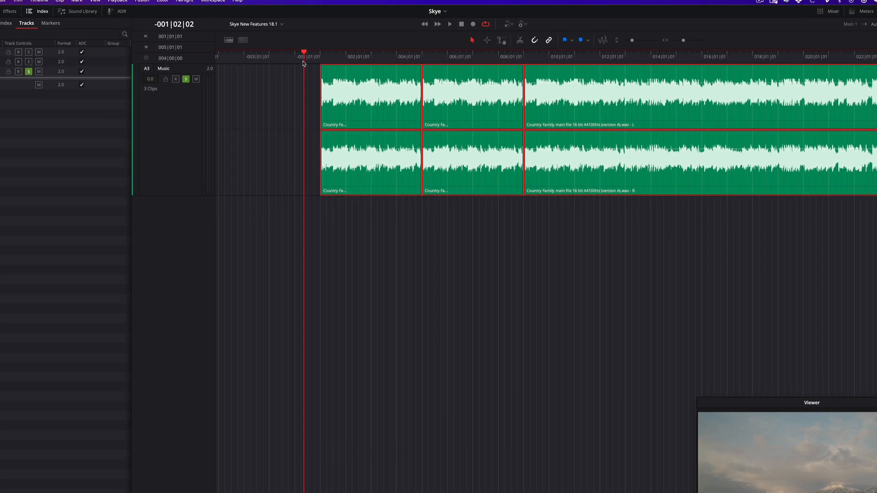
key("ctrl+equal")
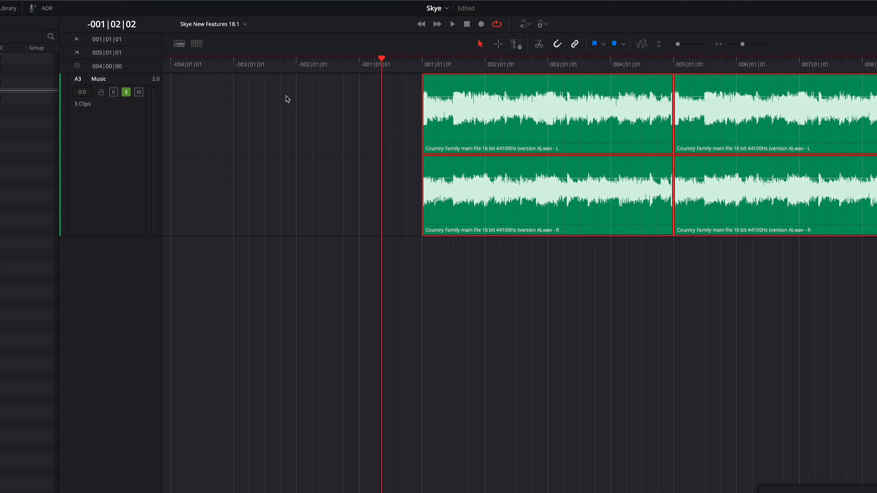
left_click(198, 45)
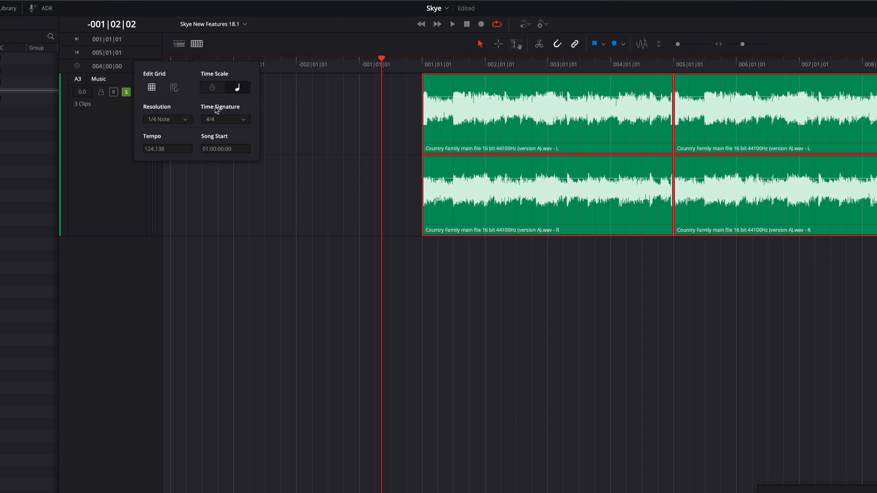
left_click_drag(501, 86, 461, 85)
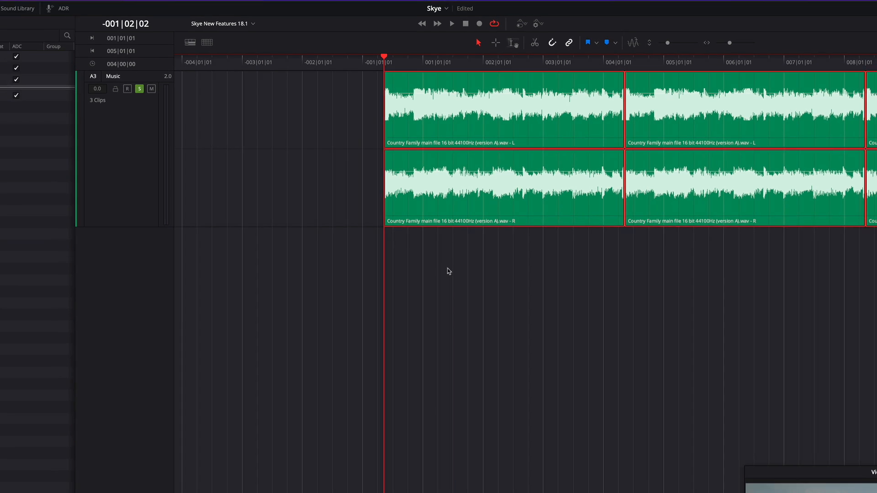
left_click(452, 280)
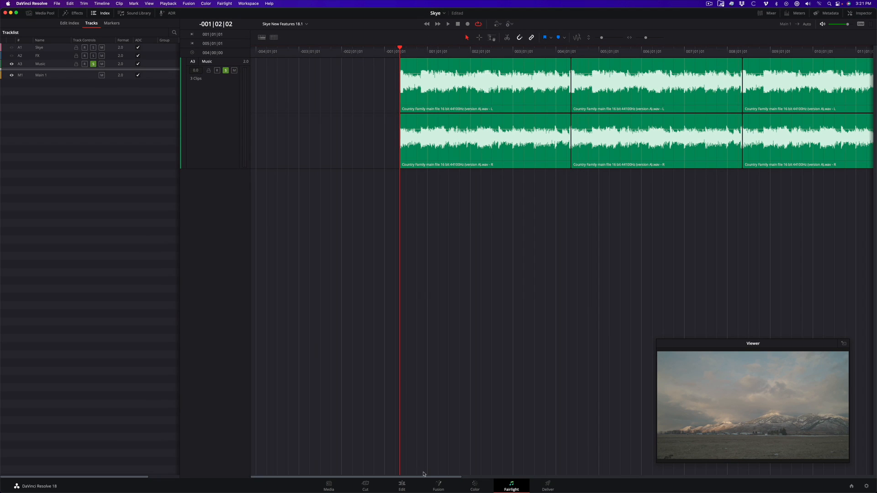
Step: Trim the last music clip's end to the blue marker and fade it out from 025|01|01
left_click_drag(424, 477, 661, 473)
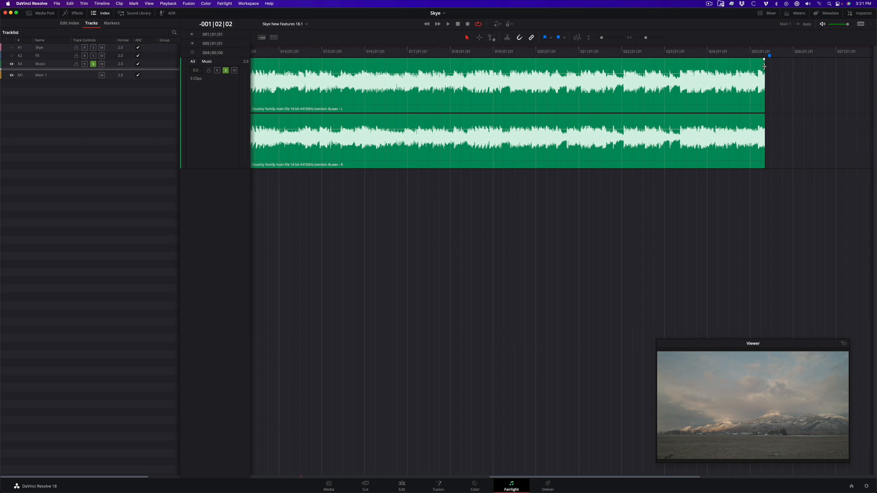
mouse_move(763, 67)
left_mouse_down()
mouse_move(775, 69)
mouse_move(751, 57)
left_mouse_up()
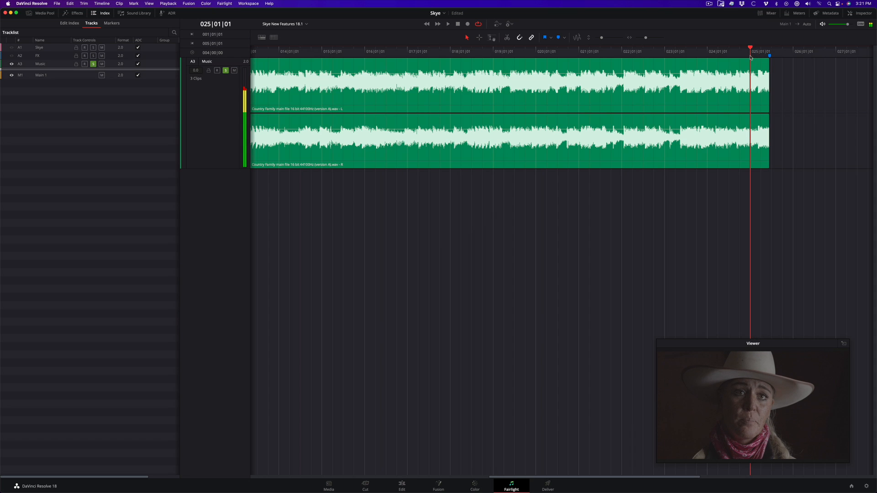
left_click(751, 66)
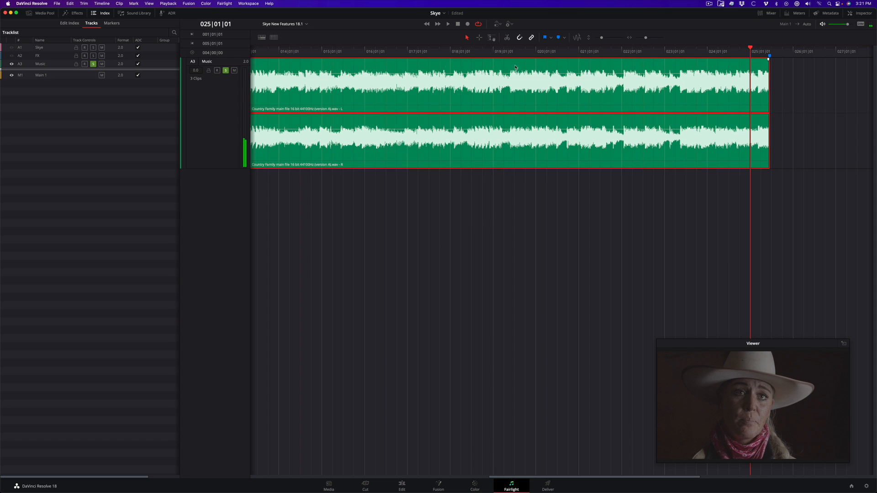
left_click(85, 4)
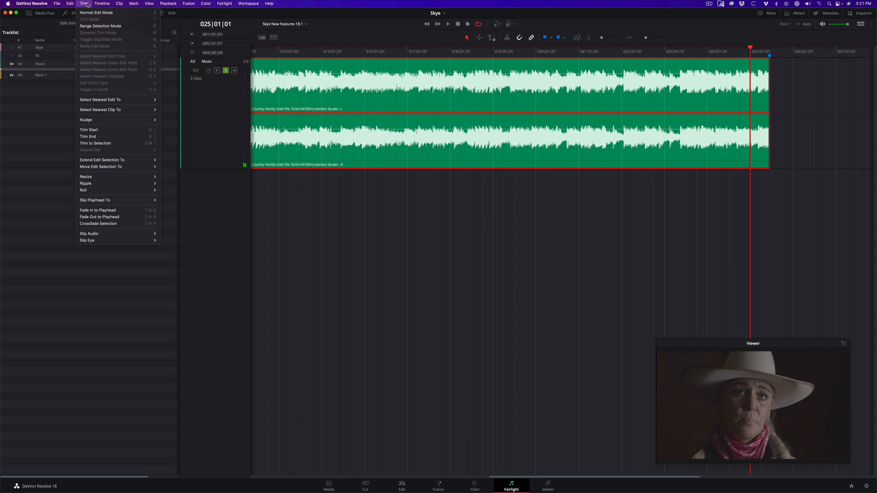
left_click(96, 216)
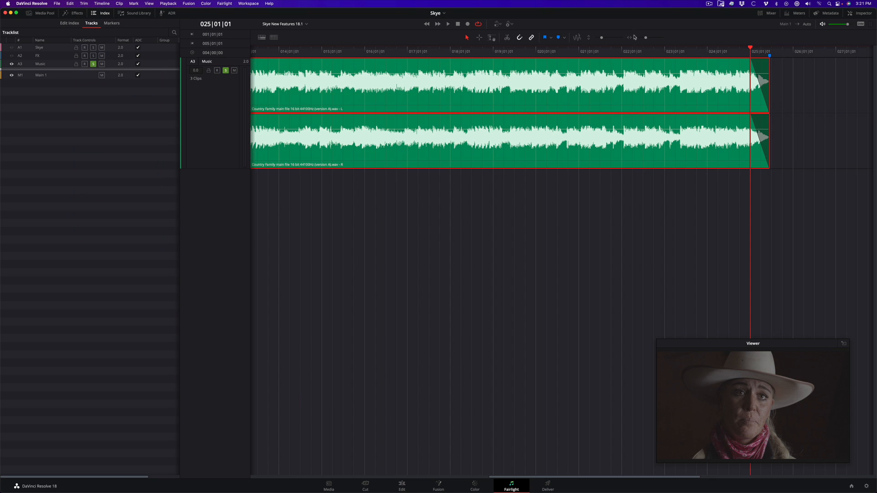
Step: Fit the whole timeline in view and play the end of the music from 022|04|02
left_click(659, 54)
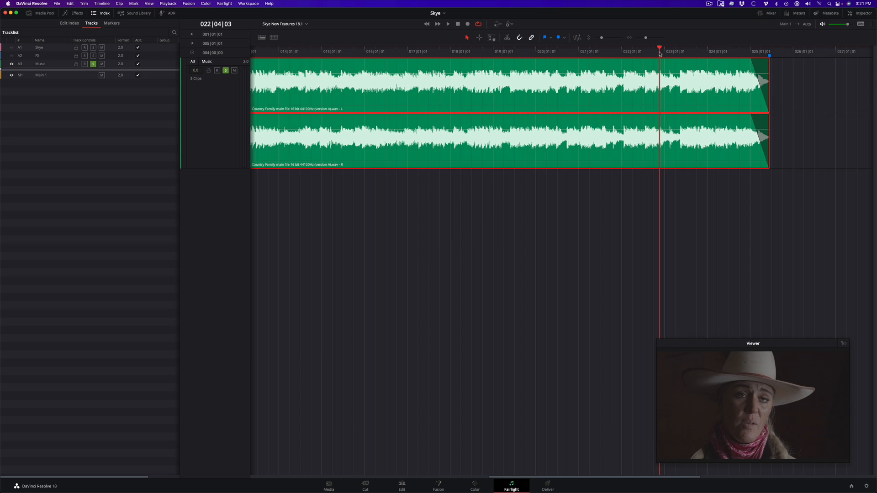
key("shift+z")
left_click(765, 53)
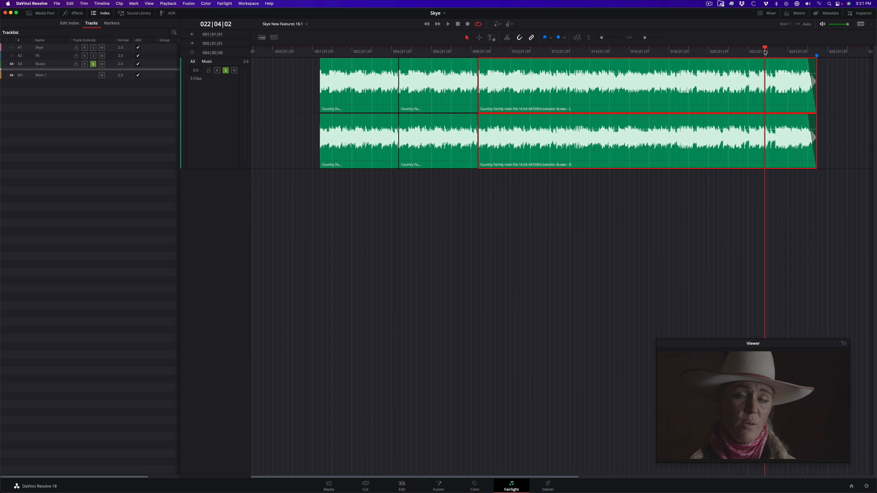
key("space")
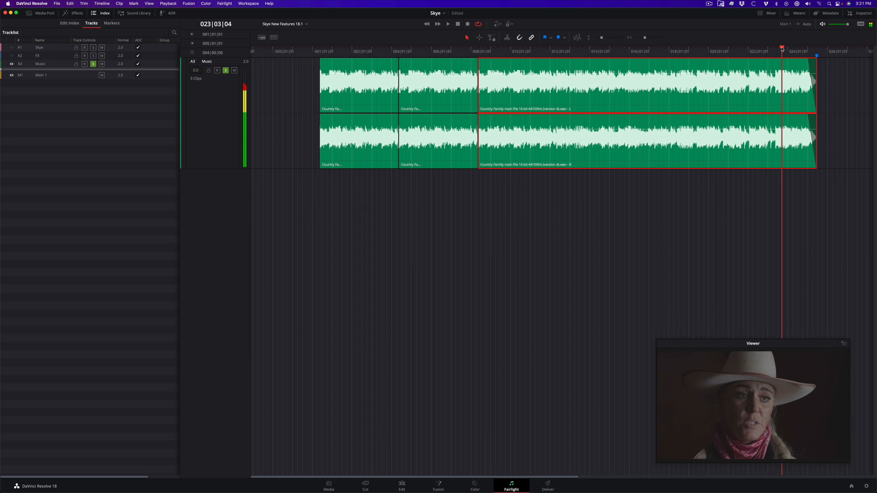